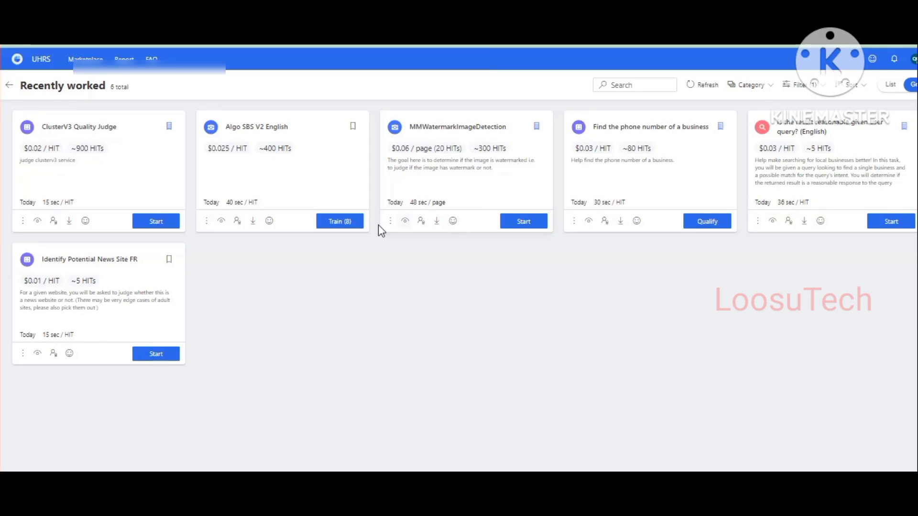
Start the Algo SBS V2 English training with Train (8) on its card and in the popup
left_click(350, 226)
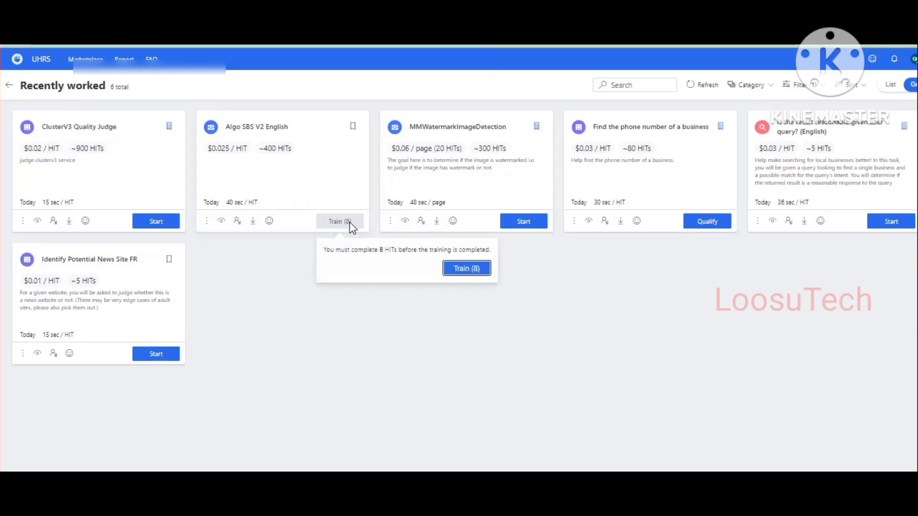
left_click(466, 271)
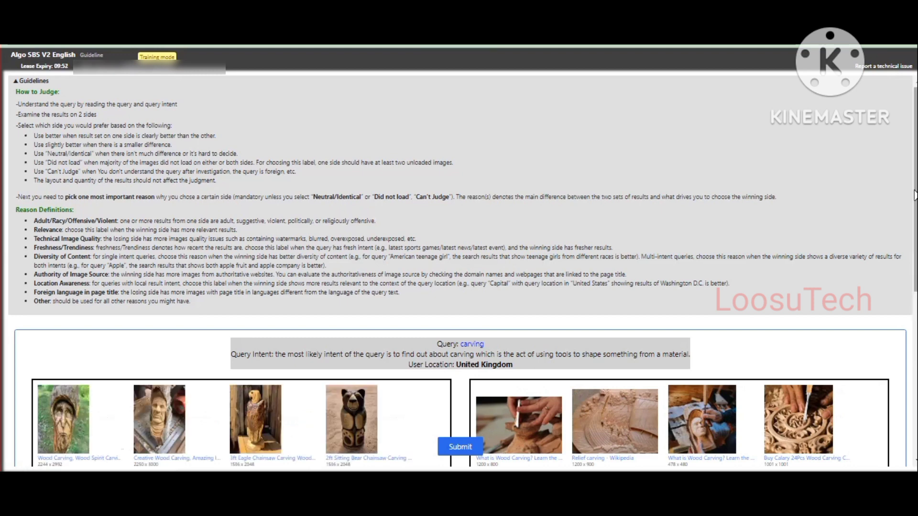
scroll(913, 216, "down", 1)
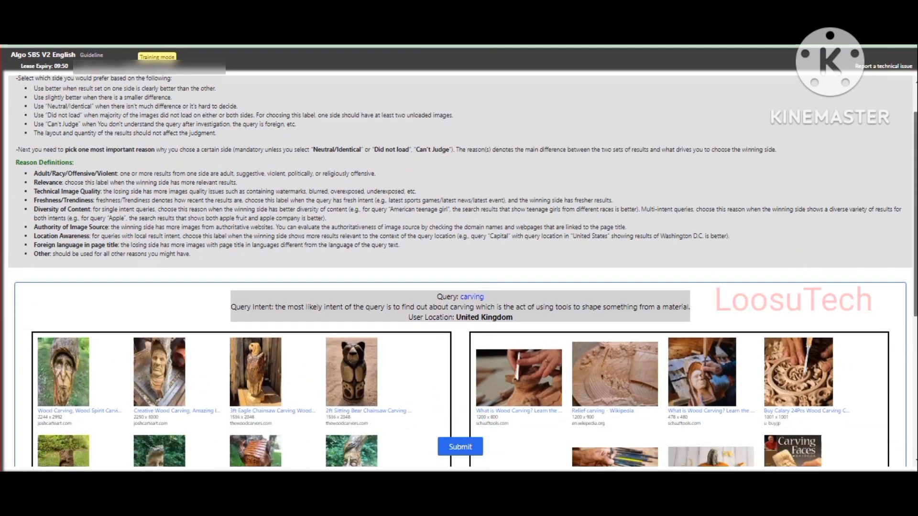
scroll(912, 237, "down", 1)
scroll(911, 258, "down", 1)
scroll(909, 280, "down", 1)
left_click_drag(911, 280, 912, 308)
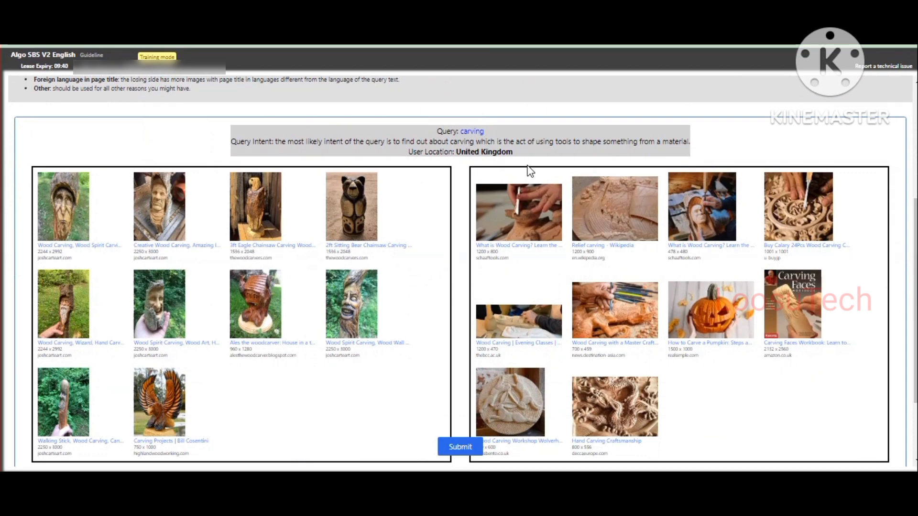
Select the query word 'carving' above the two image result panels
left_click_drag(459, 132, 485, 127)
Search Google for 'carving' from the context menu and switch to its Images results
right_click(473, 127)
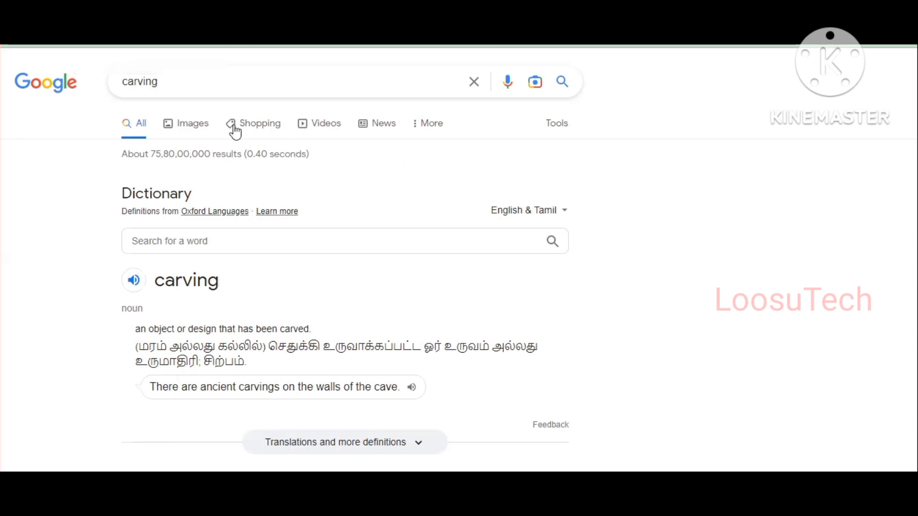
left_click(185, 127)
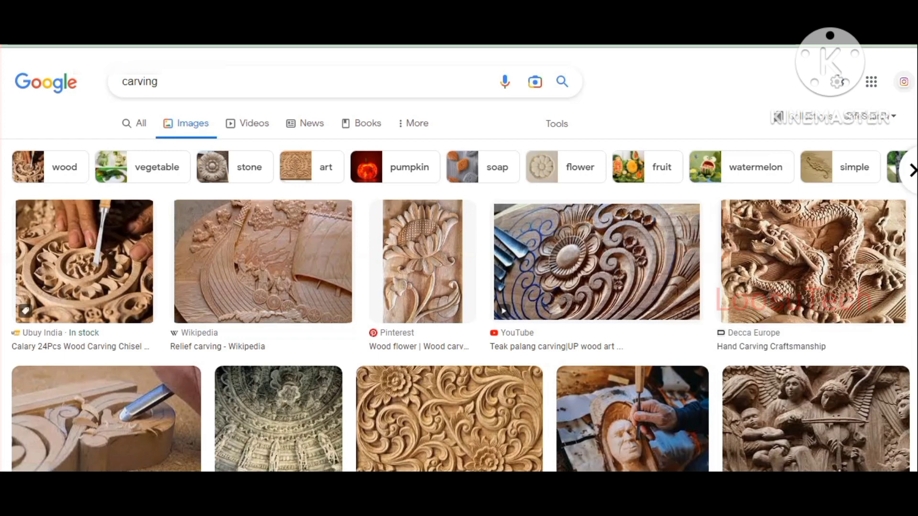
scroll(459, 287, "down", 1)
scroll(459, 287, "down", 2)
scroll(459, 287, "down", 1)
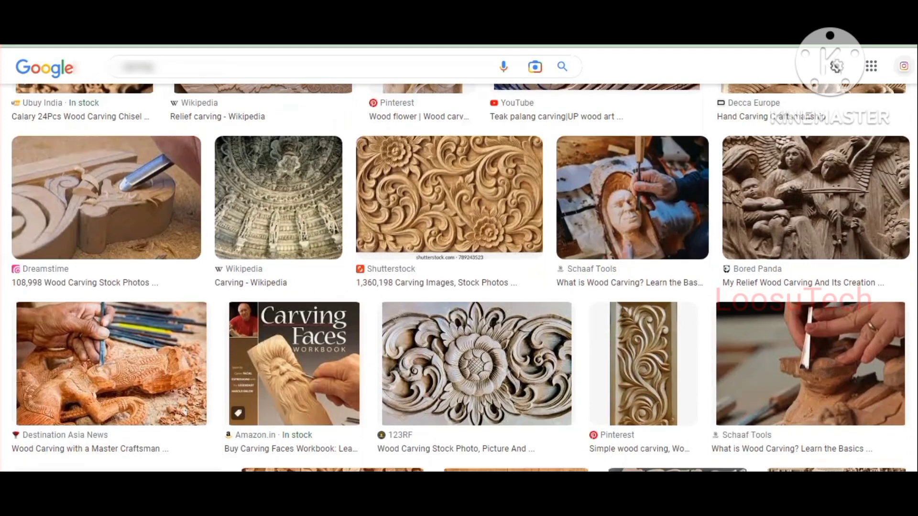
scroll(460, 287, "down", 1)
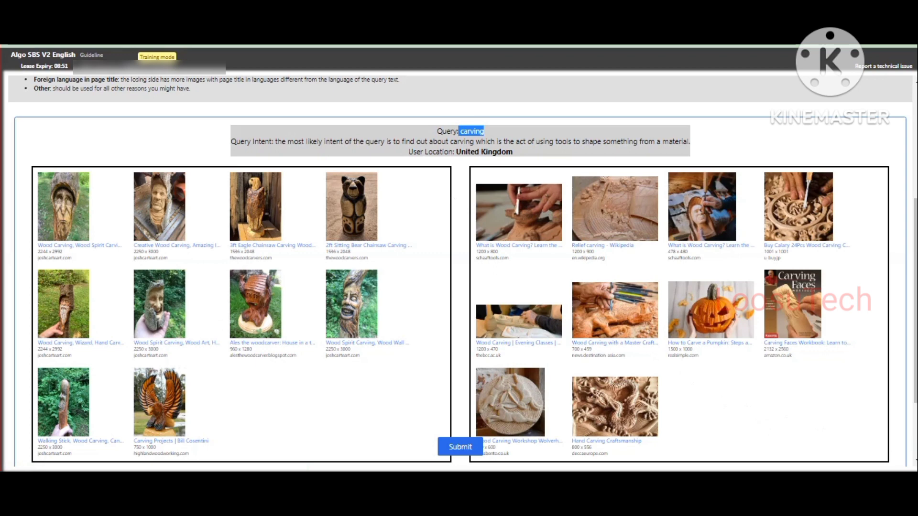
Judge '[5] Right is better' for the 'carving' HIT, citing Relevance, and submit
left_click(917, 445)
left_click(914, 464)
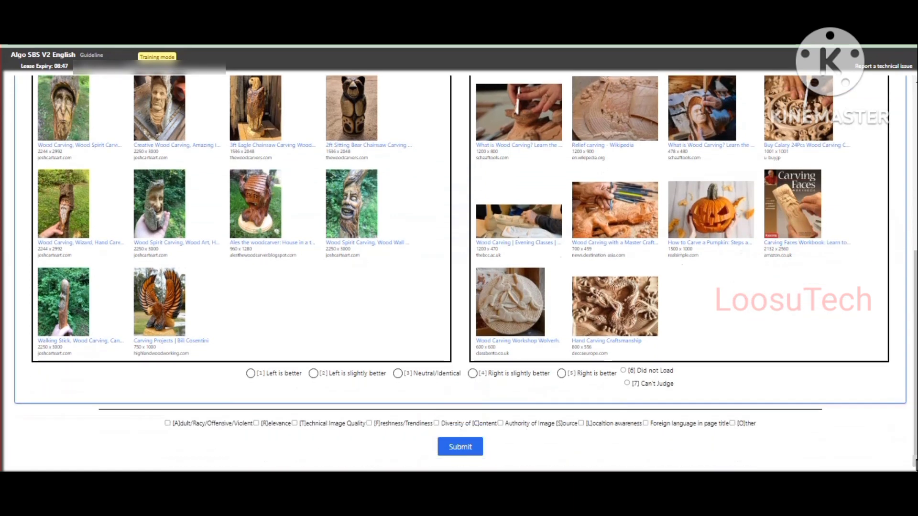
left_click(592, 374)
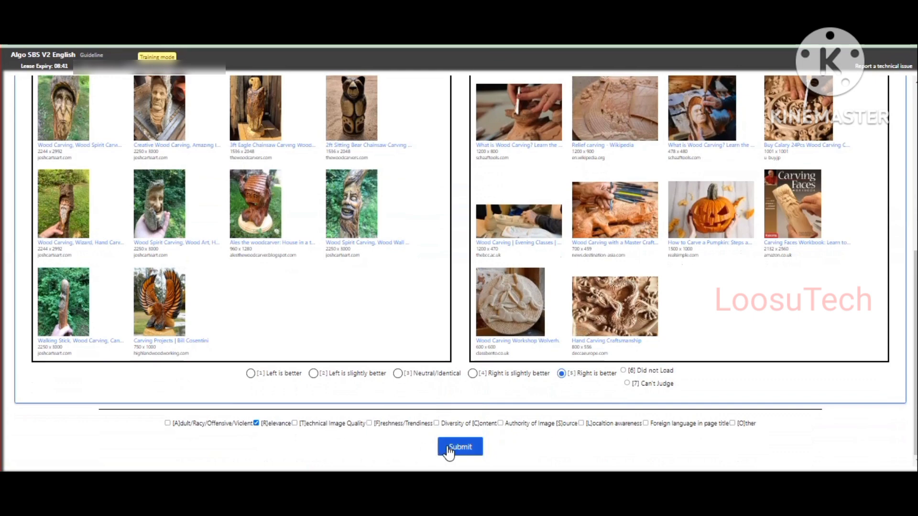
left_click(449, 450)
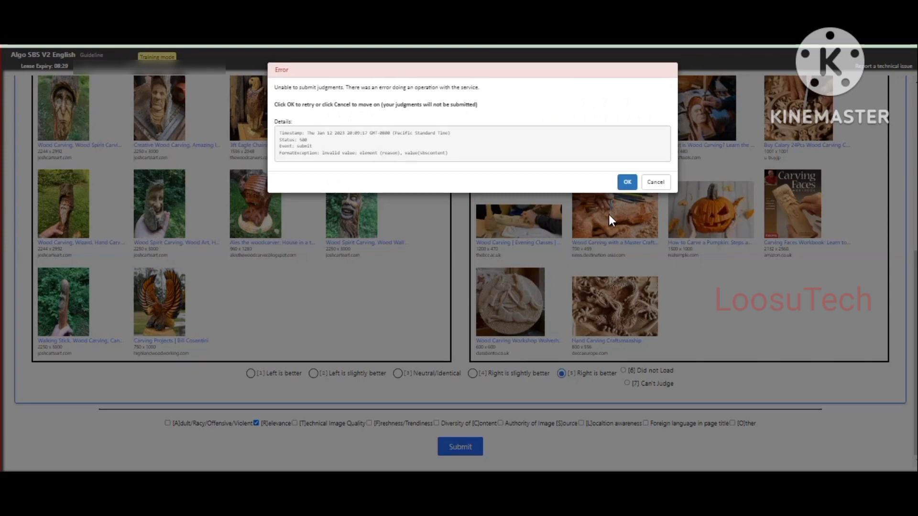
left_click(625, 183)
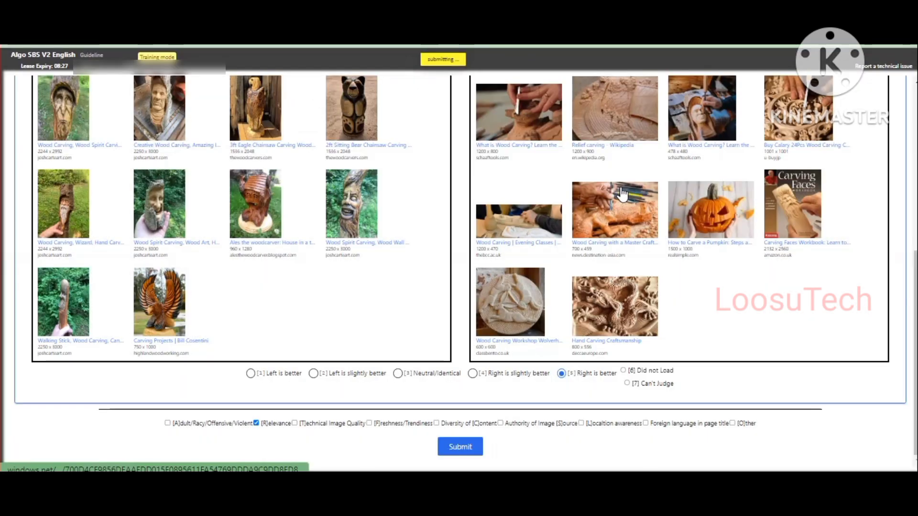